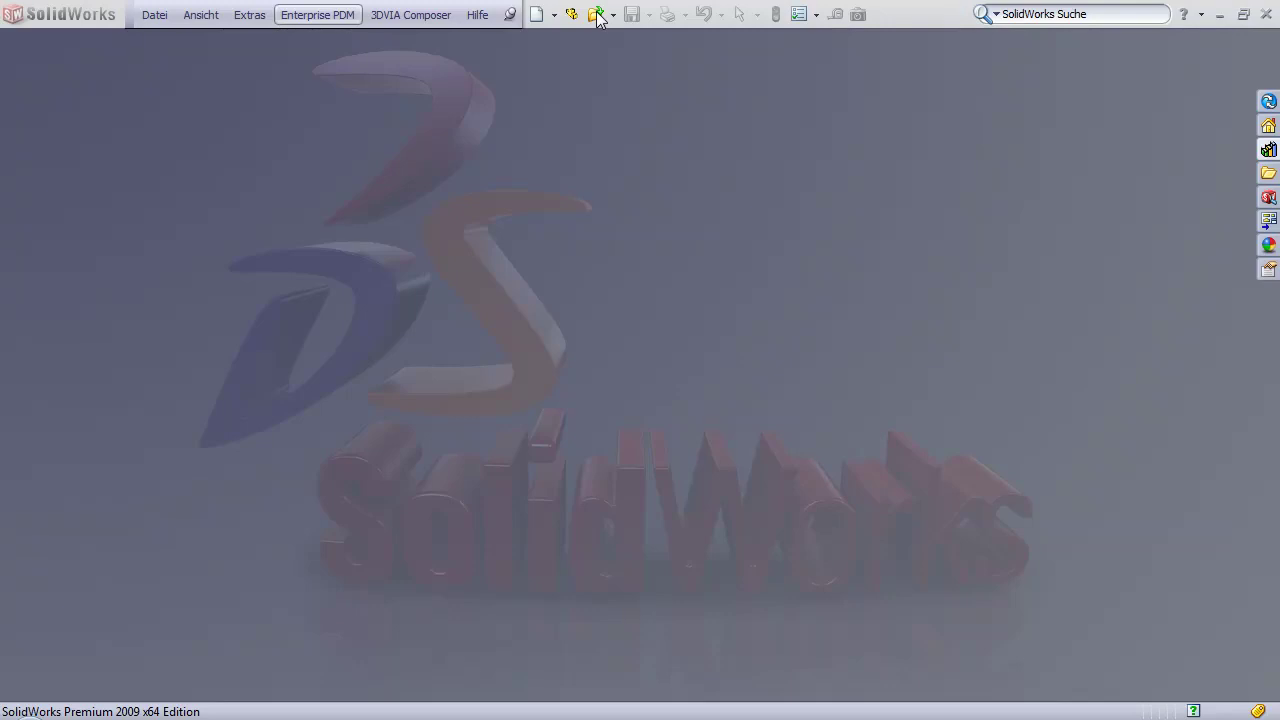
# - Start a new part and select the PL80 profile in the design library's aluprofile_total_dxf folder
pyautogui.click(573, 16)
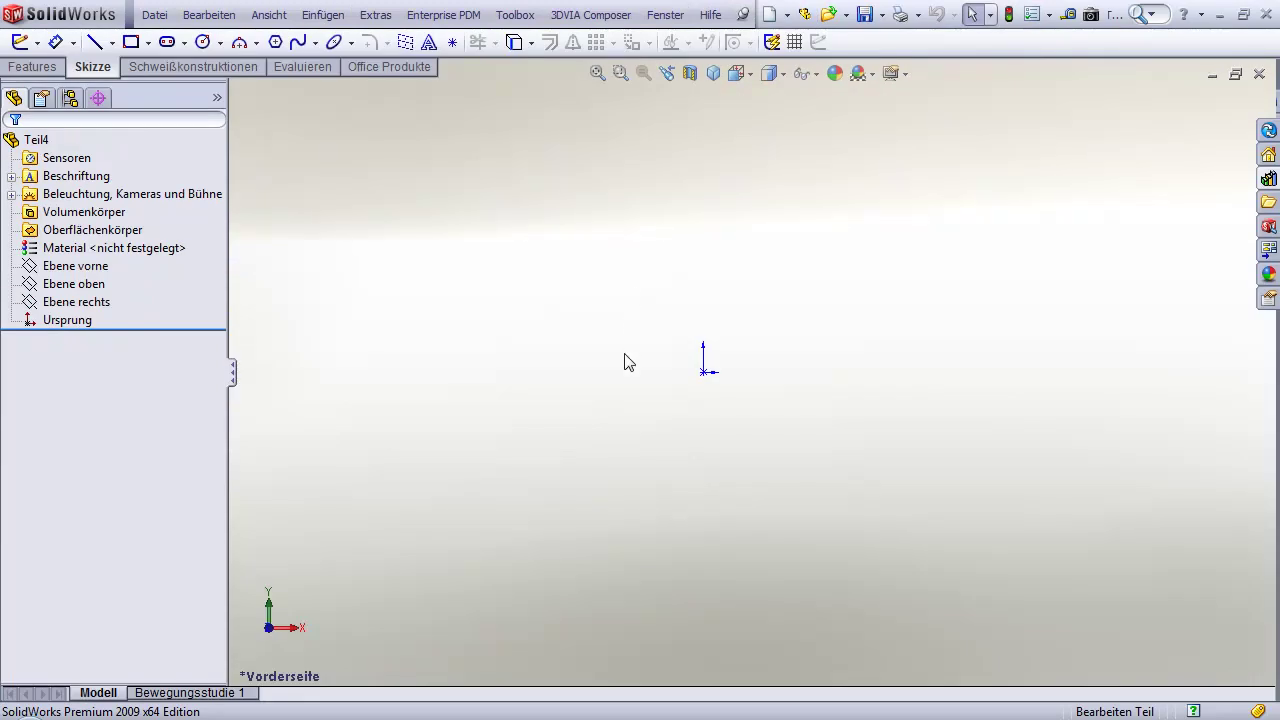
pyautogui.click(1268, 180)
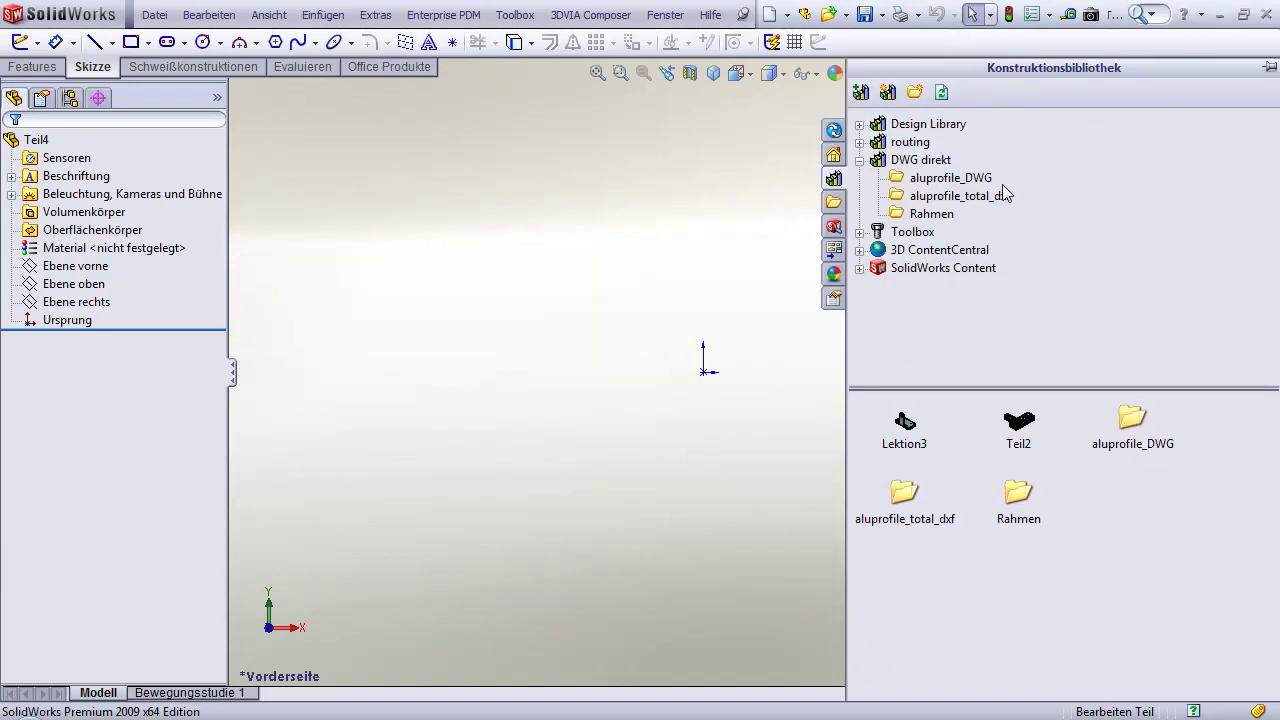
pyautogui.click(930, 178)
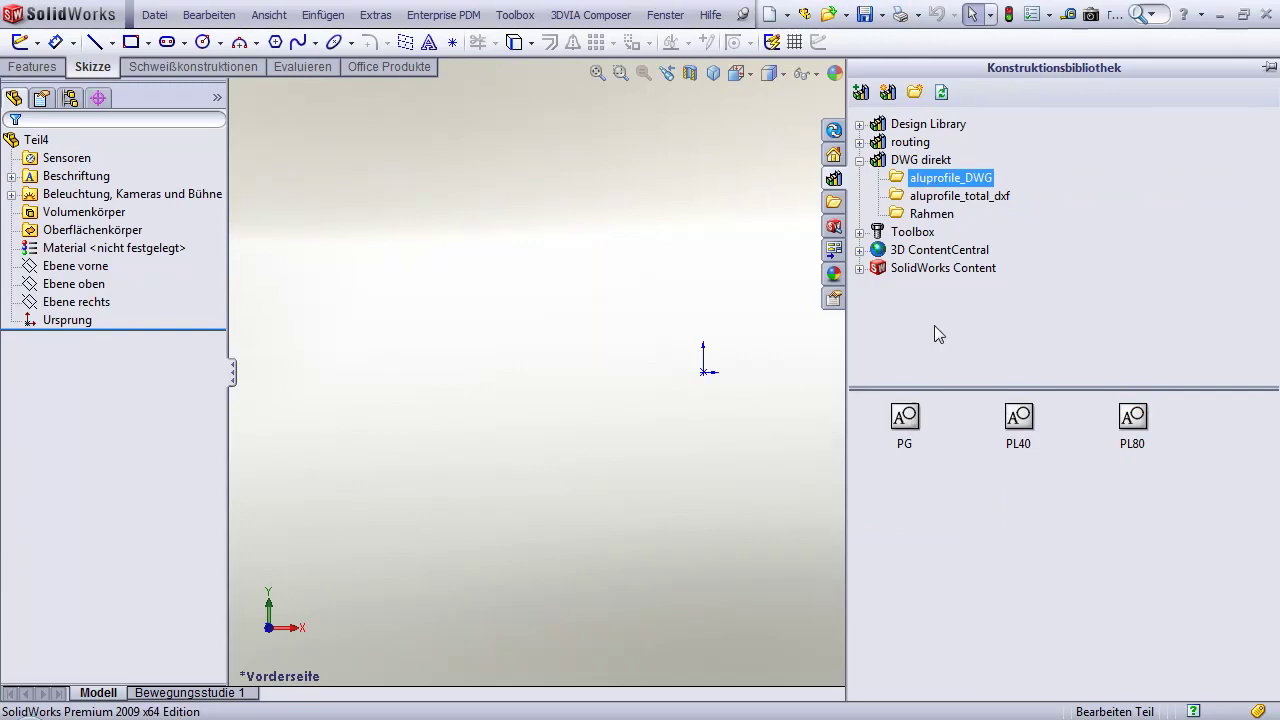
pyautogui.click(968, 196)
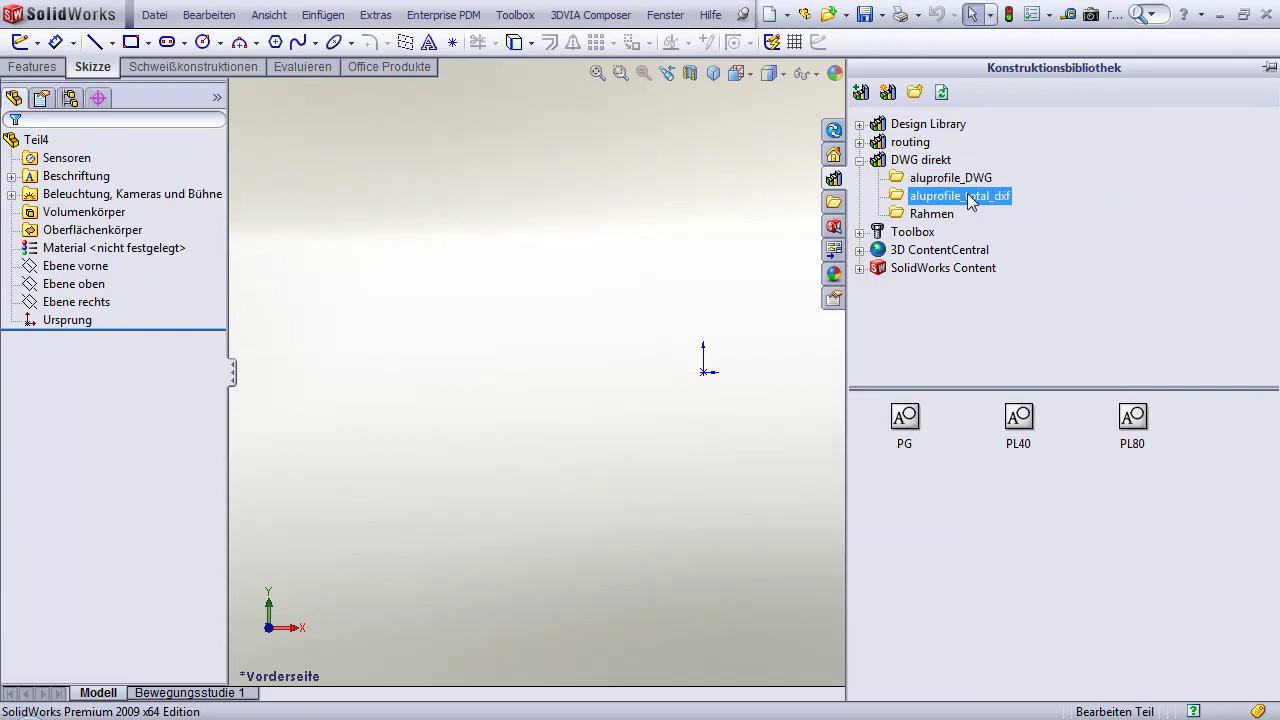
pyautogui.click(1132, 426)
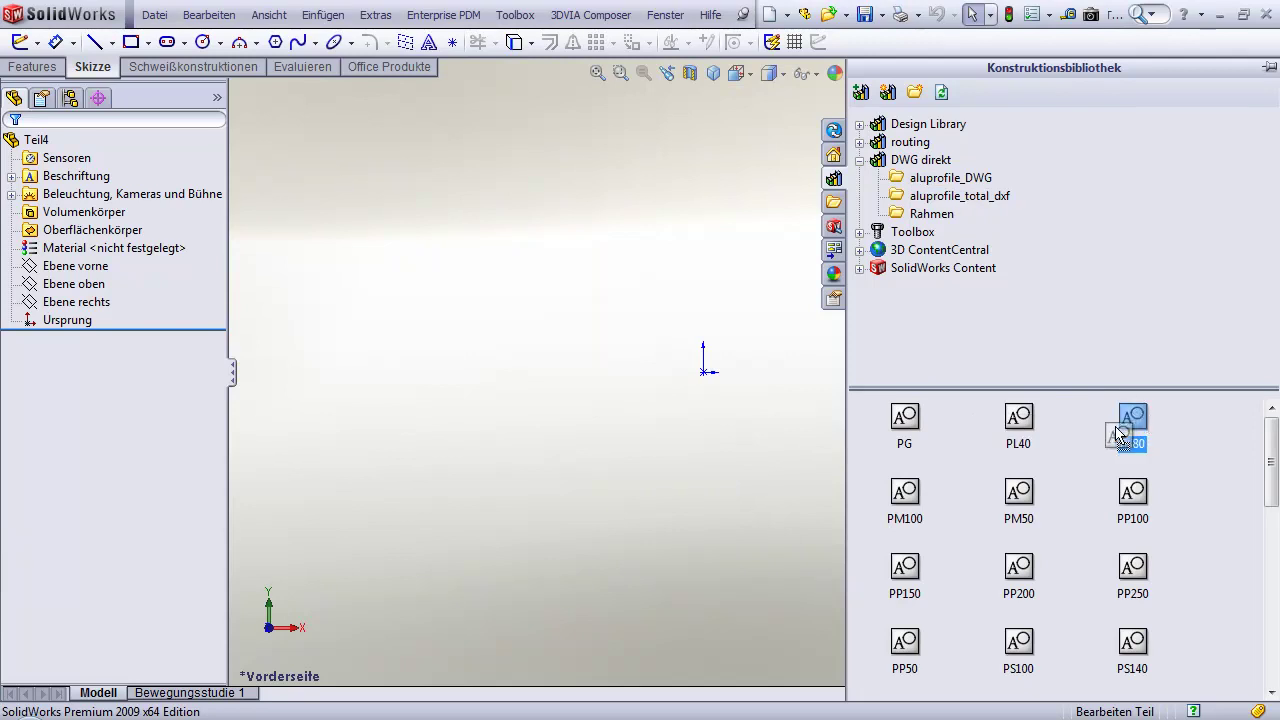
# - Insert the PL80 profile block at the origin of Skizze1 and view it in 3D
pyautogui.moveTo(1132, 426); pyautogui.dragTo(745, 296)
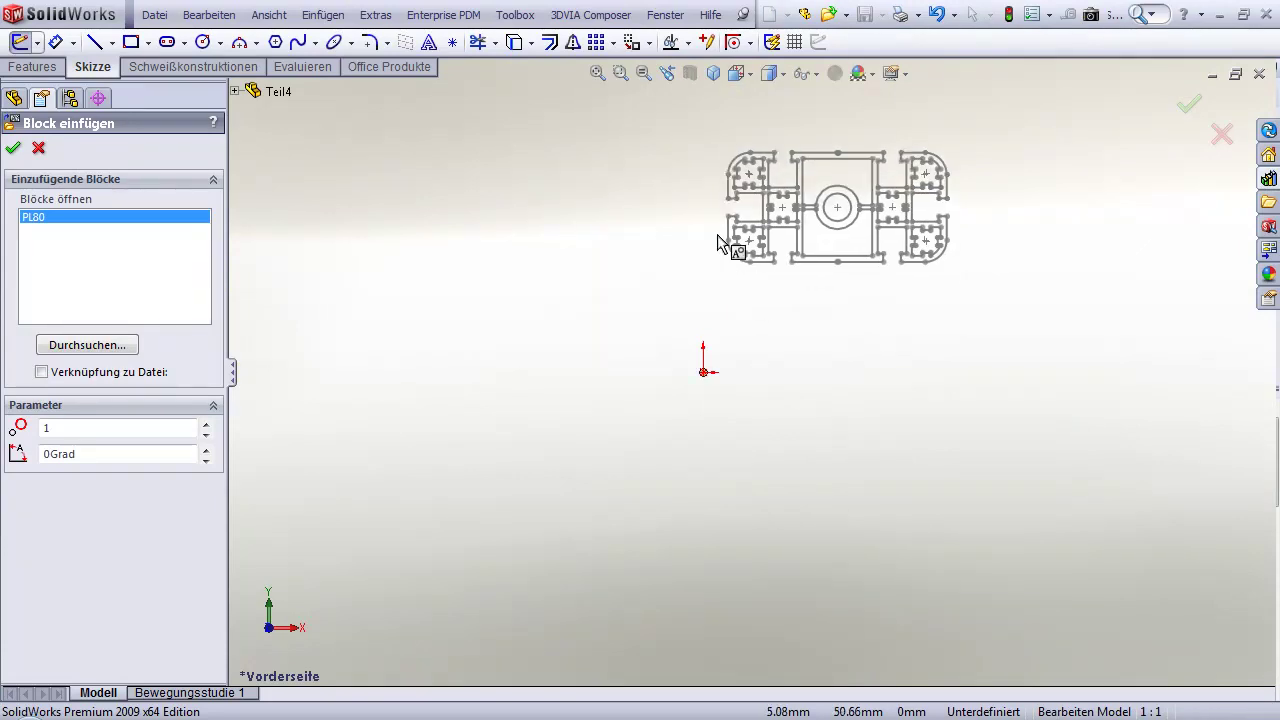
pyautogui.click(703, 373)
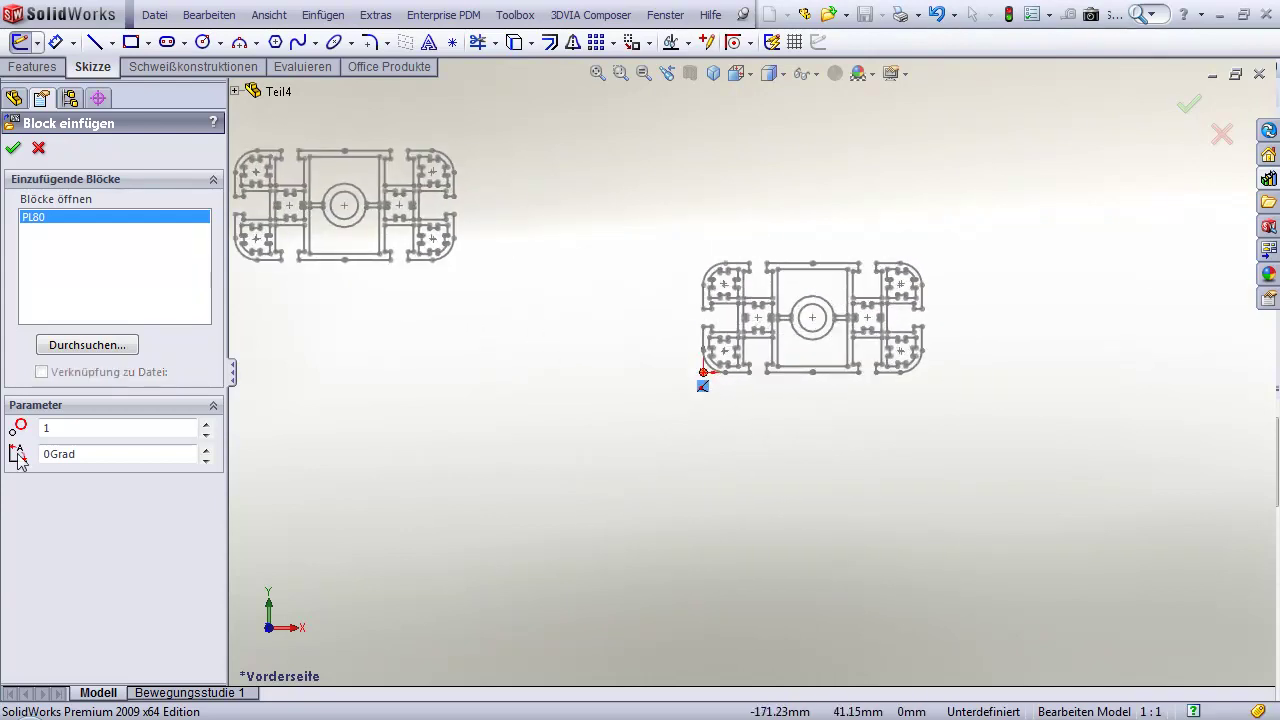
pyautogui.click(11, 150)
pyautogui.moveTo(638, 288)
pyautogui.mouseDown(button='middle')
pyautogui.moveTo(663, 294)
pyautogui.moveTo(619, 365)
pyautogui.mouseUp(button='middle')
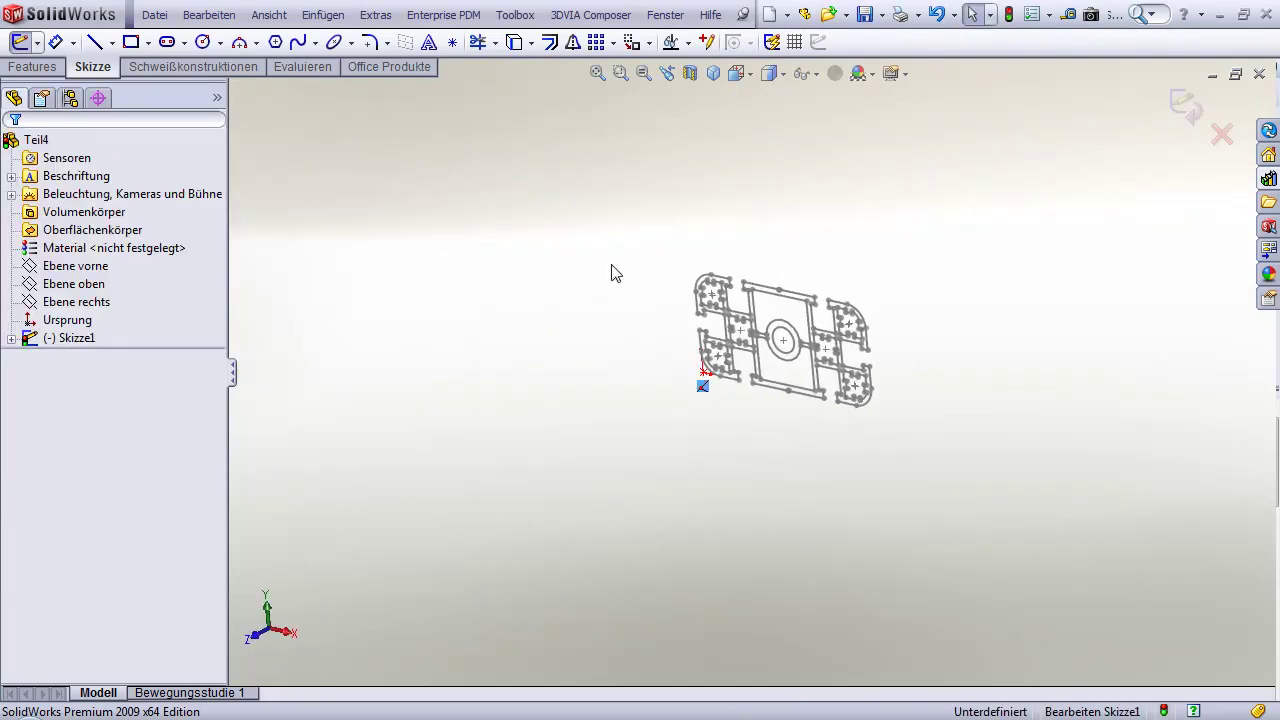
# - Extrude the PL80 sketch into a long bar, creating Linear austragen1
pyautogui.hotkey('ctrl', 'b')
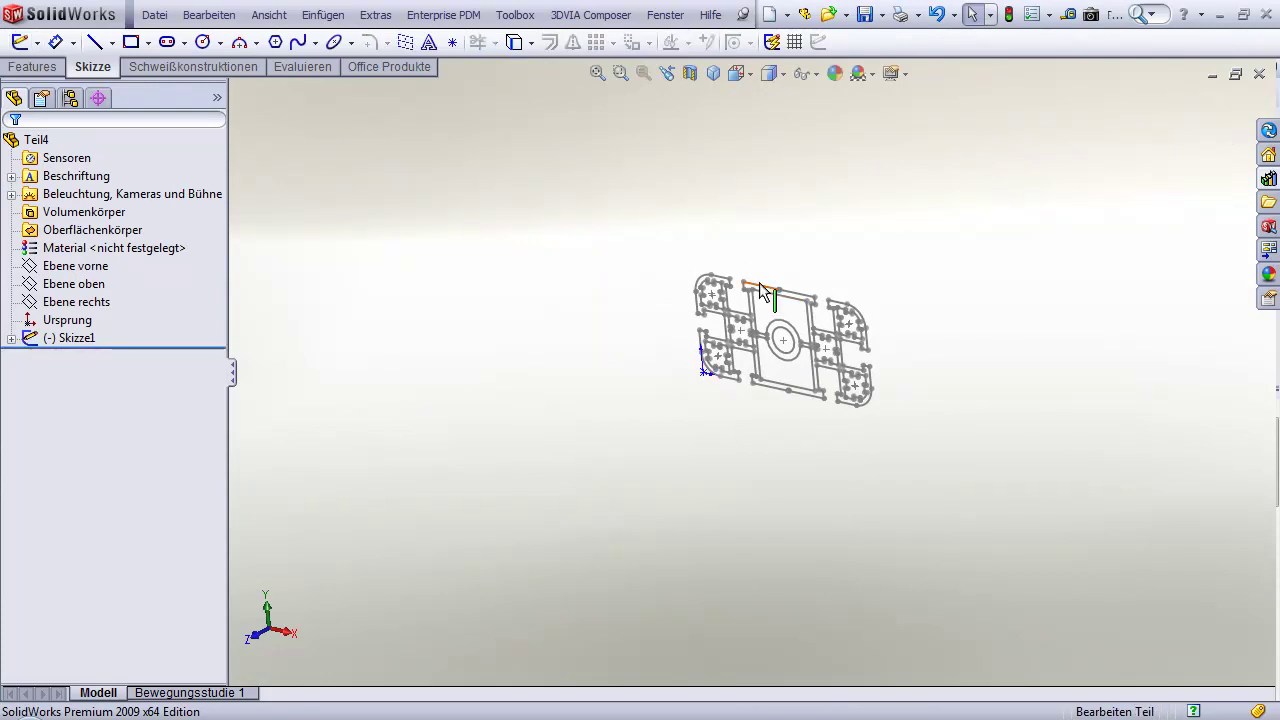
pyautogui.click(759, 283)
pyautogui.moveTo(759, 285)
pyautogui.mouseDown()
pyautogui.moveTo(383, 551)
pyautogui.moveTo(320, 540)
pyautogui.mouseUp()
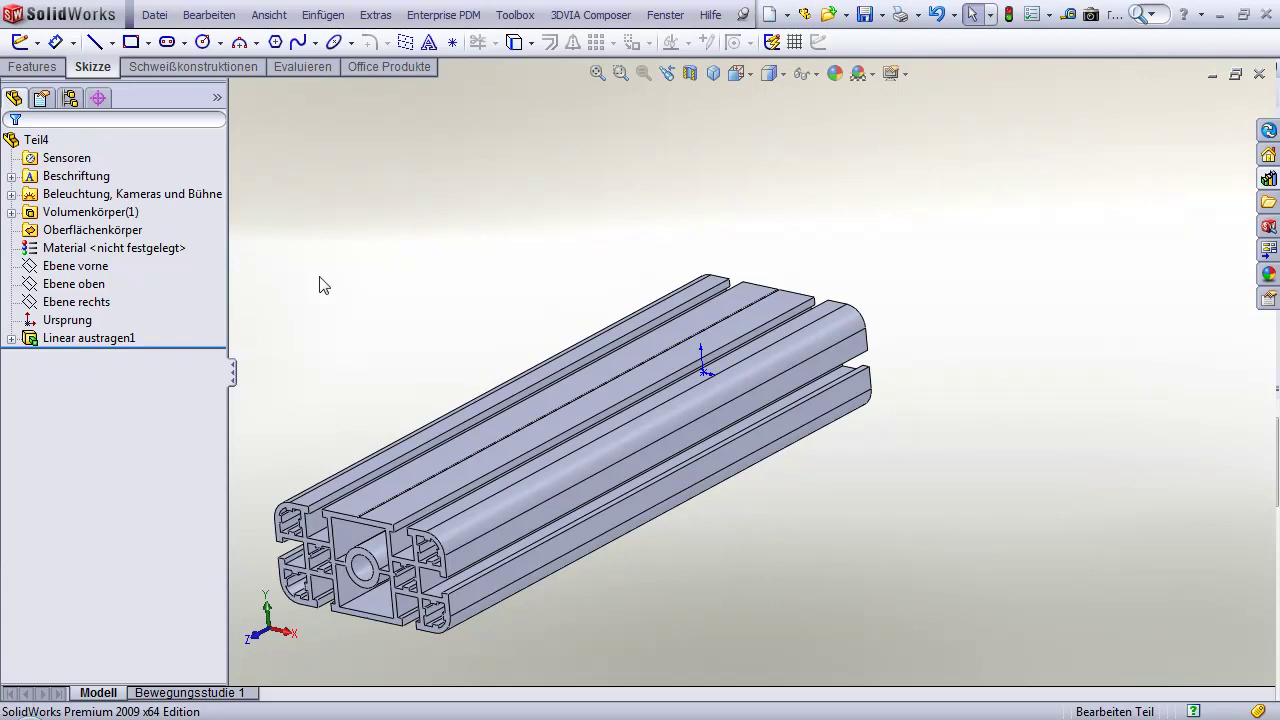
pyautogui.click(74, 284)
# - Start a new sketch on the bar's top face, viewed face-on
pyautogui.click(490, 545)
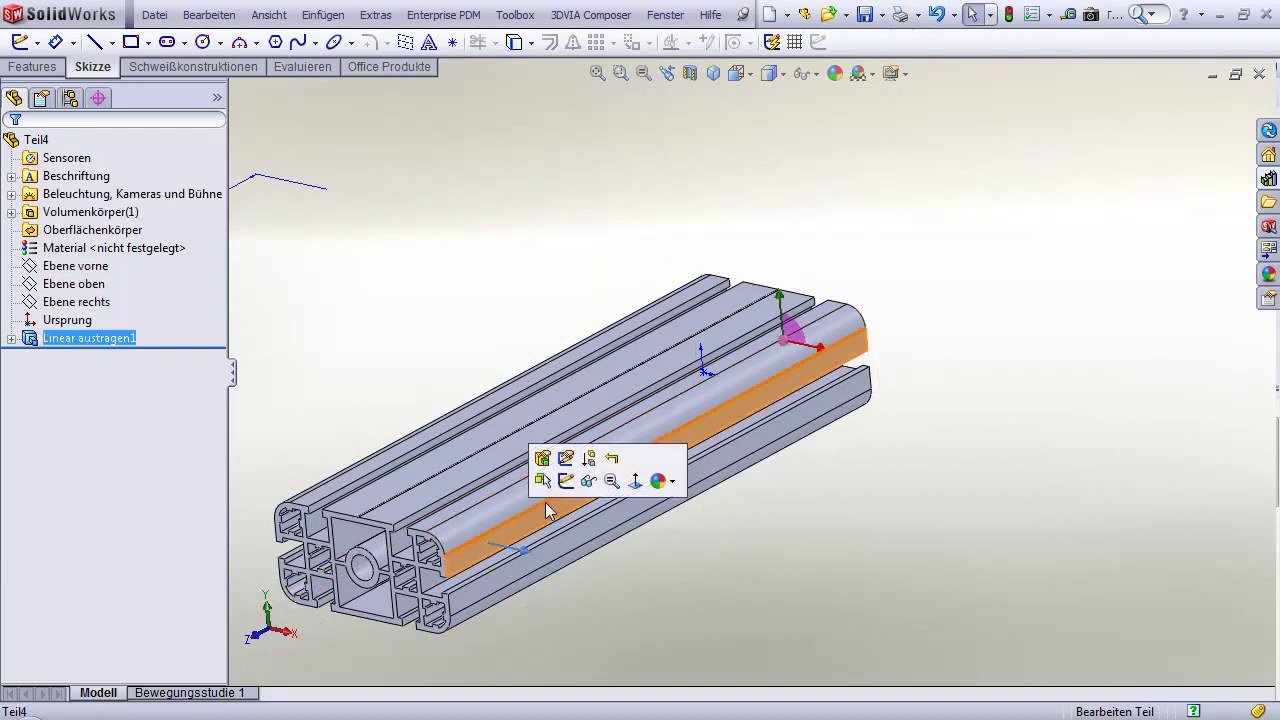
pyautogui.click(540, 482)
pyautogui.hotkey('ctrl', '8')
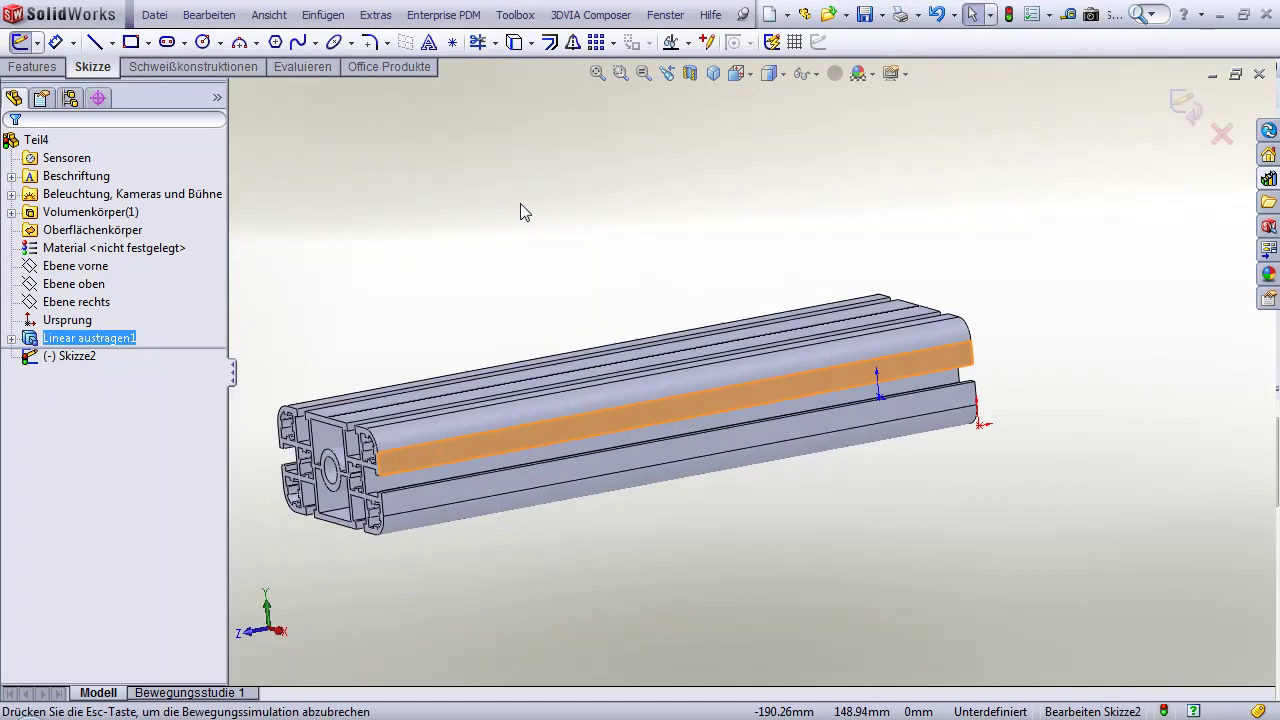
pyautogui.click(516, 204)
# - Place the PL40 profile block at the bar's top-left corner in Skizze2
pyautogui.click(1268, 178)
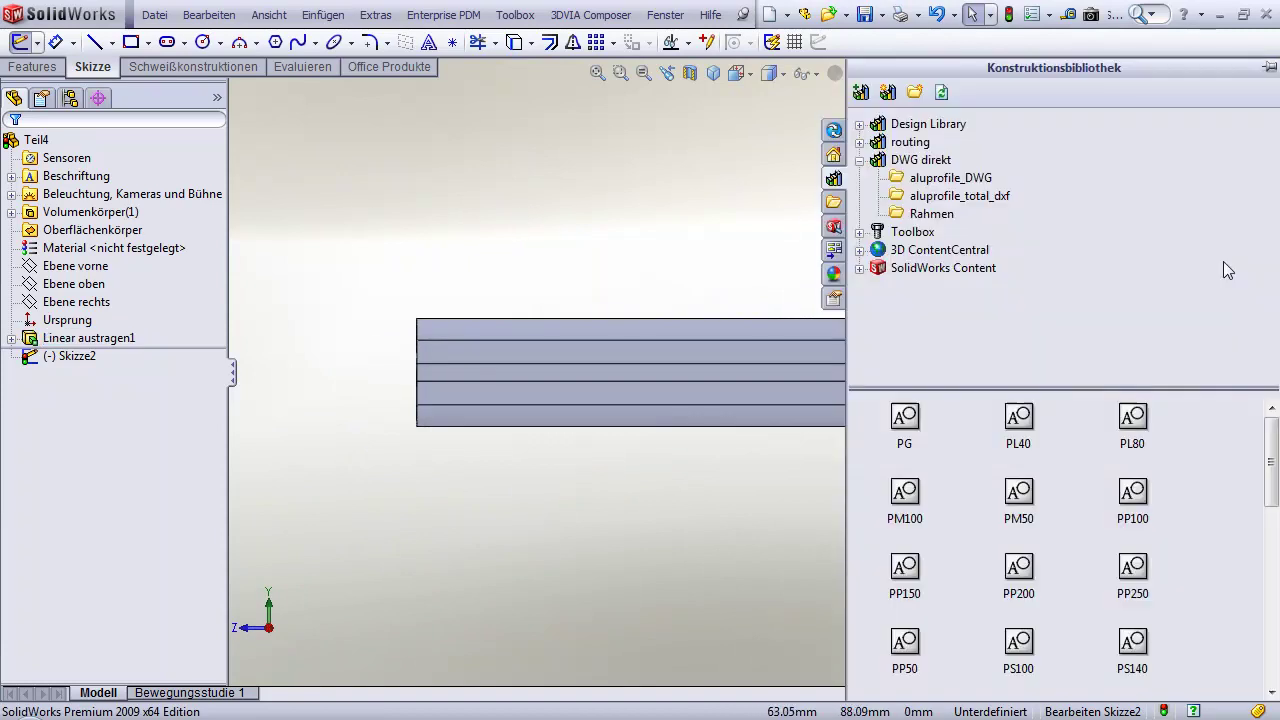
pyautogui.moveTo(1020, 420); pyautogui.dragTo(533, 207)
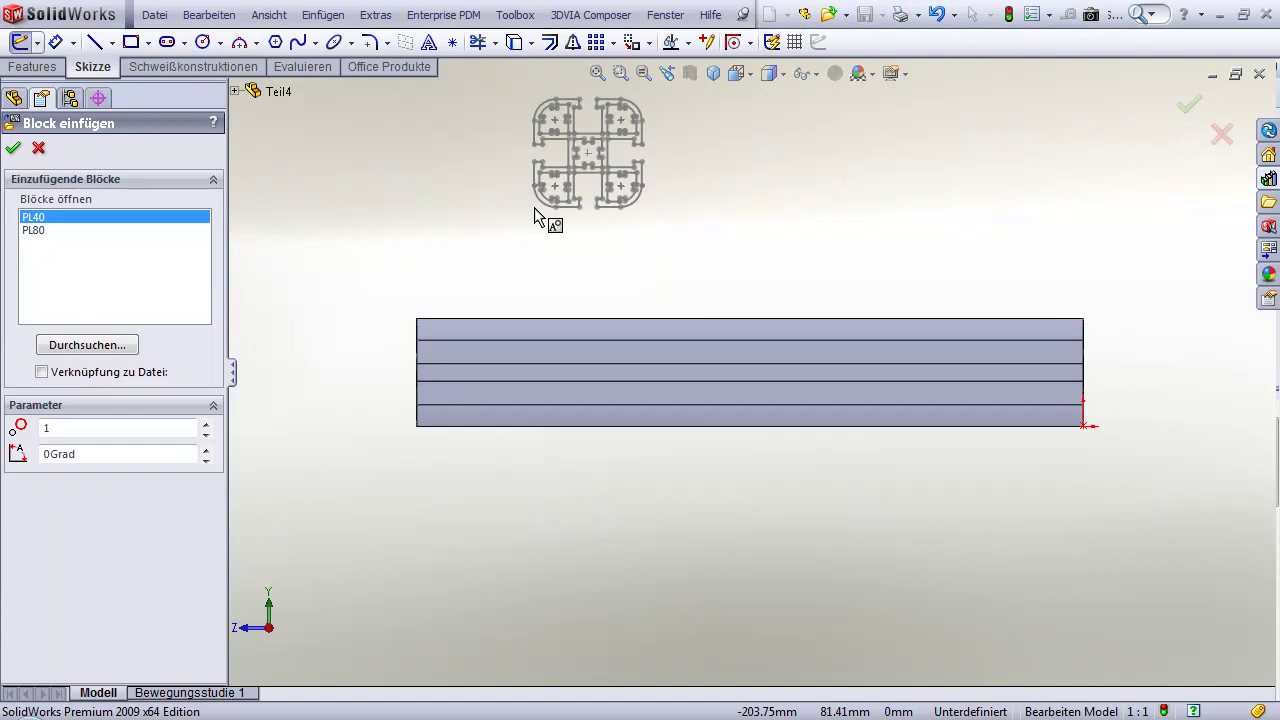
pyautogui.click(420, 321)
pyautogui.press('Escape')
pyautogui.moveTo(383, 254)
pyautogui.mouseDown(button='middle')
pyautogui.moveTo(474, 203)
pyautogui.moveTo(519, 277)
pyautogui.moveTo(463, 266)
pyautogui.moveTo(474, 283)
pyautogui.moveTo(492, 229)
pyautogui.mouseUp(button='middle')
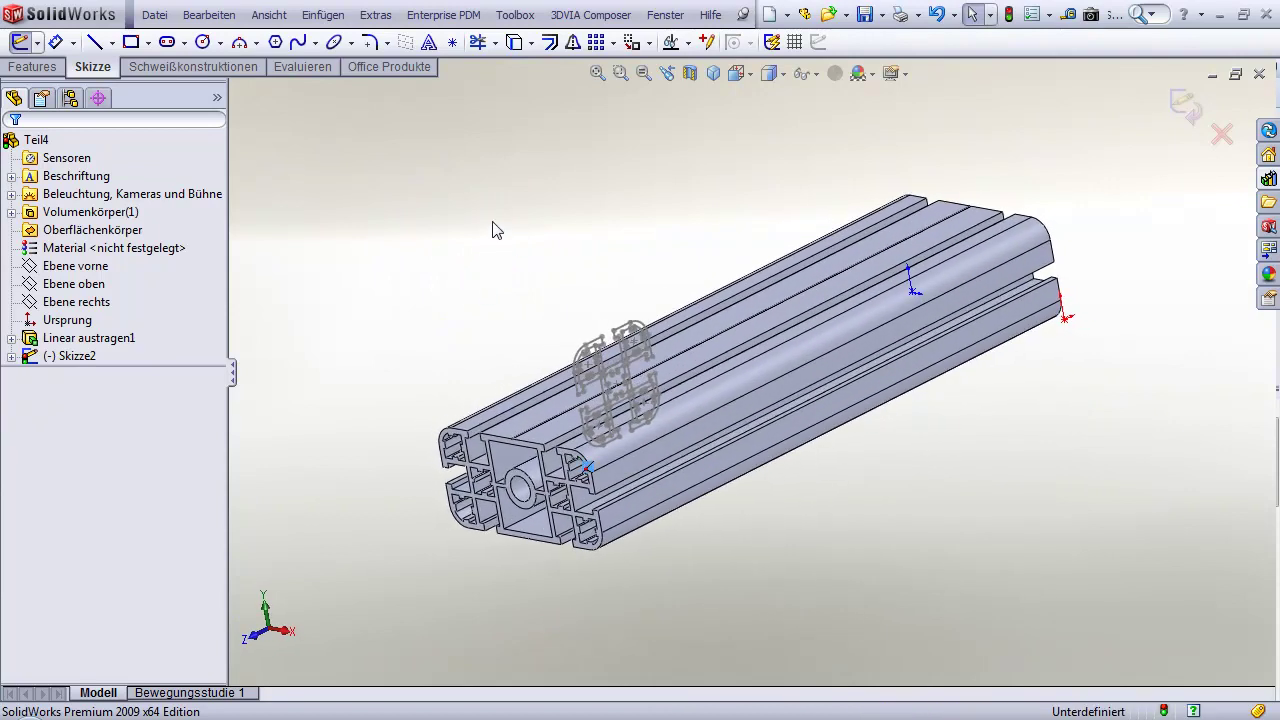
# - Extrude the PL40 sketch into a bar crossing the PL80 profile
pyautogui.click(594, 347)
pyautogui.click(602, 352)
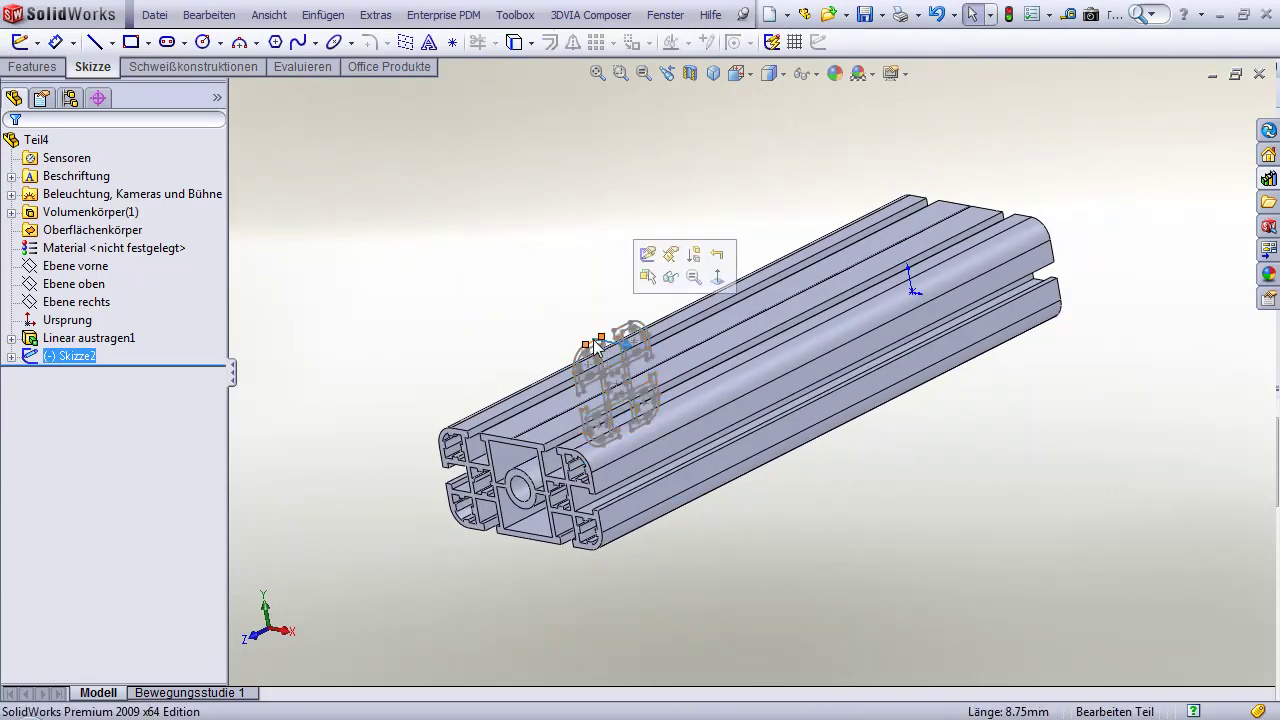
pyautogui.moveTo(632, 356)
pyautogui.mouseDown()
pyautogui.moveTo(909, 434)
pyautogui.moveTo(351, 274)
pyautogui.moveTo(274, 237)
pyautogui.moveTo(245, 248)
pyautogui.mouseUp()
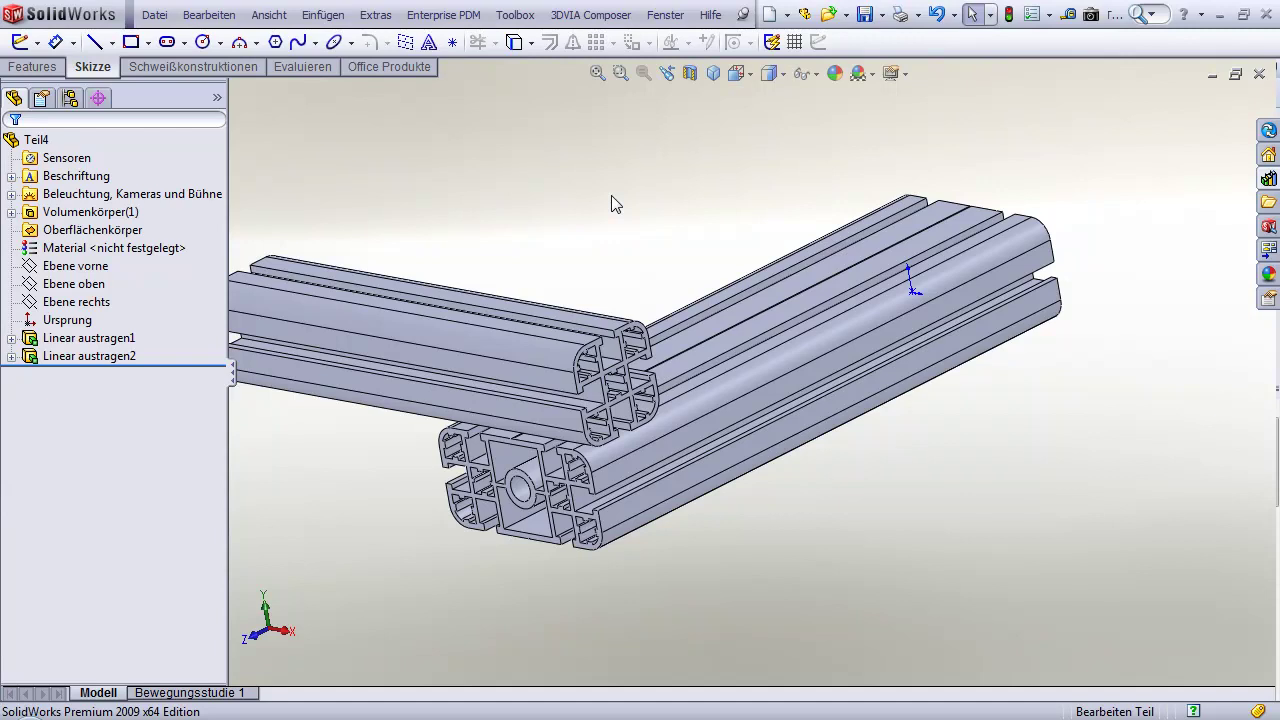
# - Save the part as Teil4.SLDPRT and accept its file properties
pyautogui.click(866, 15)
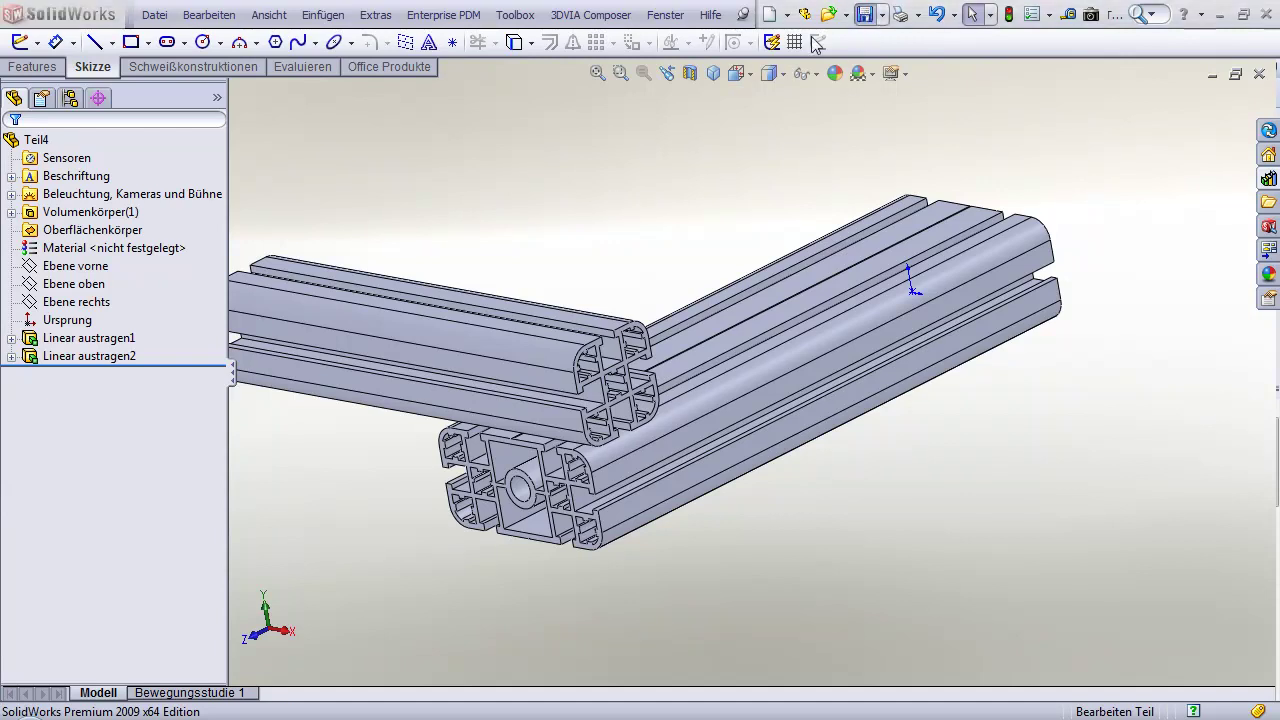
pyautogui.click(1035, 629)
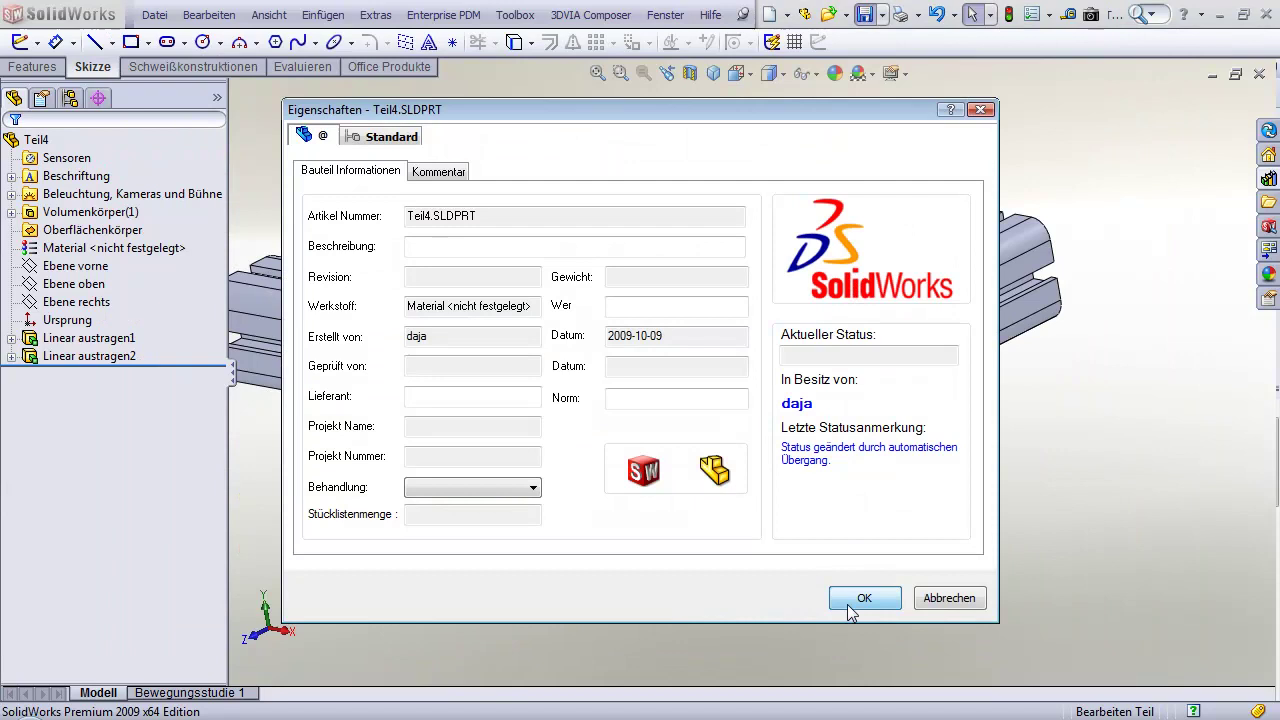
pyautogui.click(849, 606)
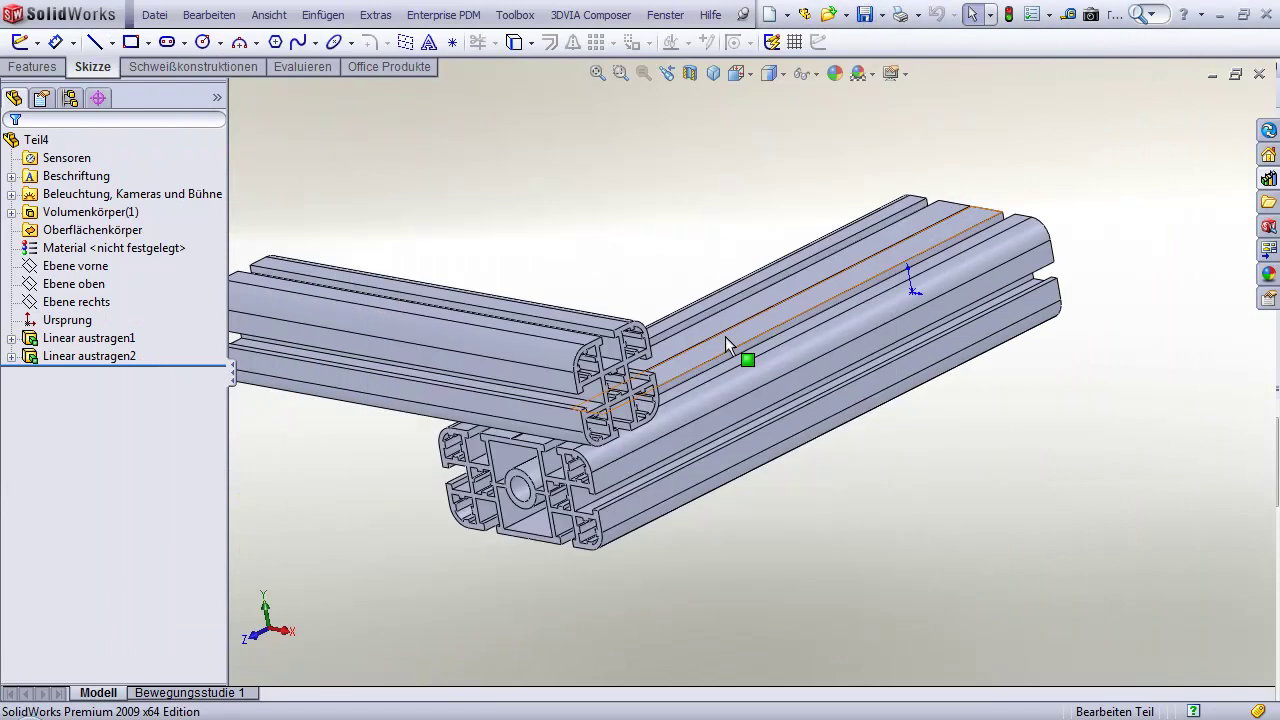
# - Create a Zeichnung-template drawing on an A4 sheet without inserting a model view
pyautogui.click(769, 16)
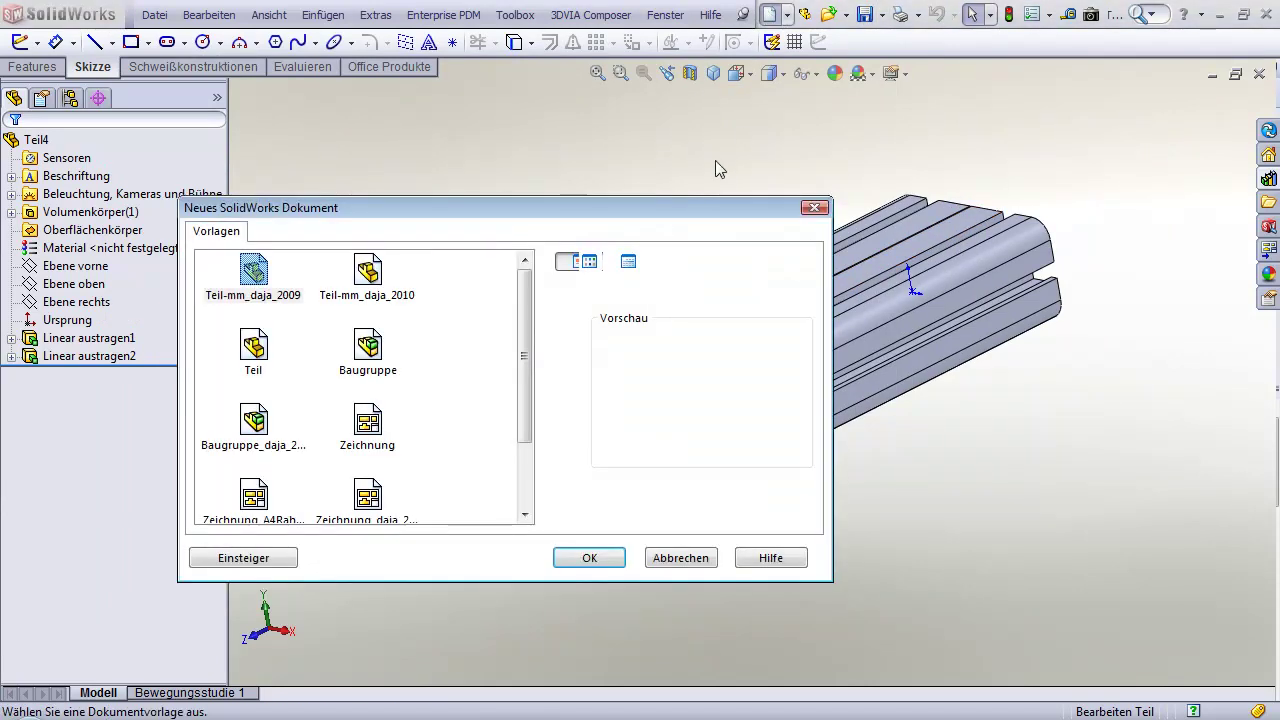
pyautogui.click(365, 436)
pyautogui.doubleClick(365, 424)
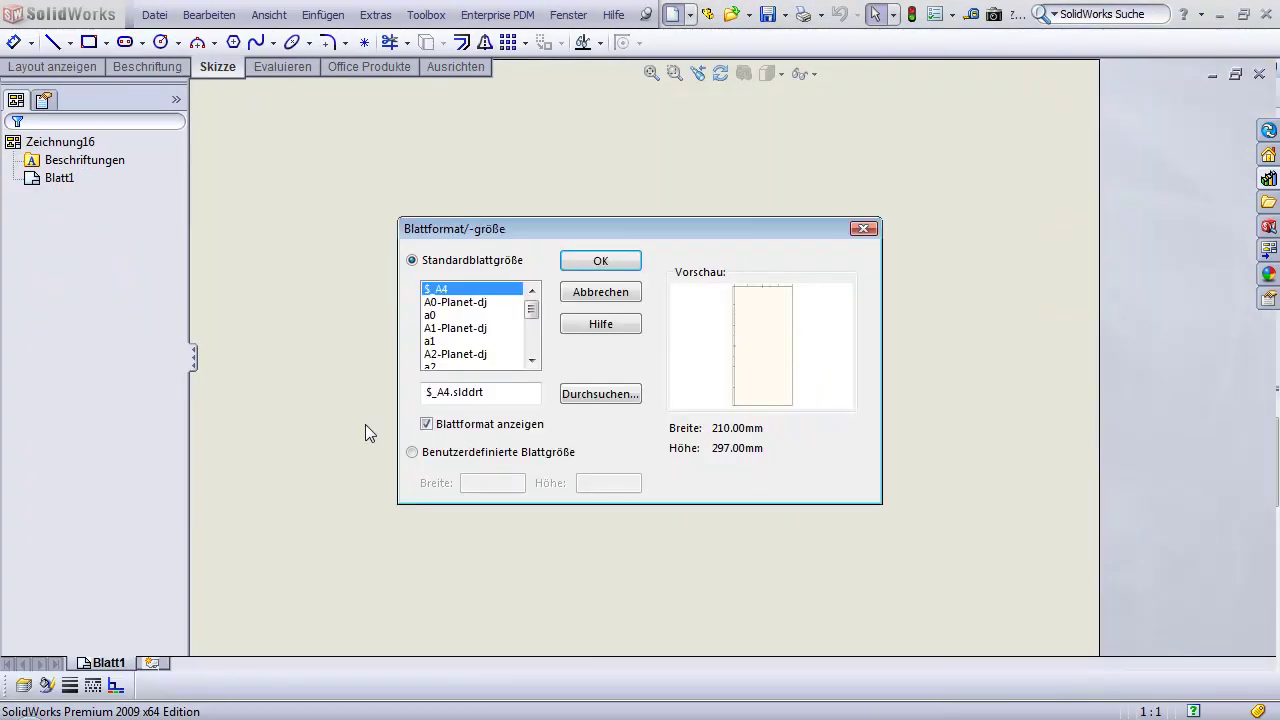
pyautogui.click(600, 260)
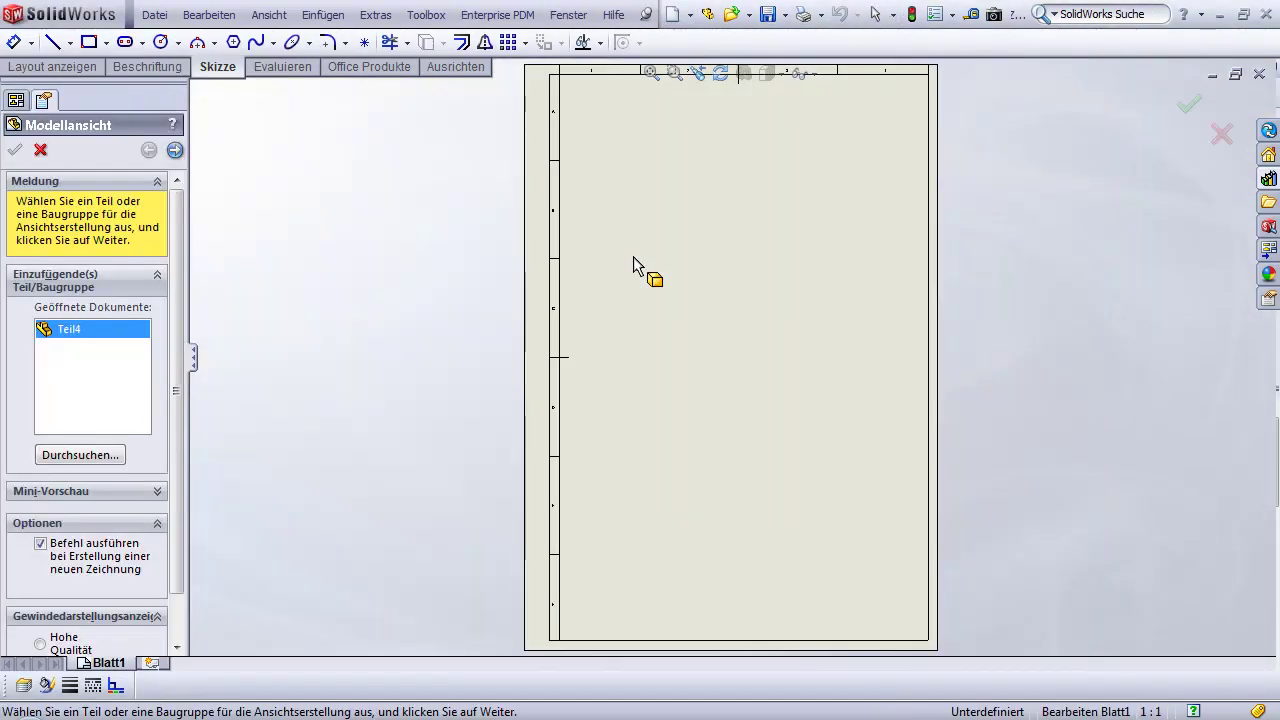
pyautogui.click(40, 152)
# - Place the Titelblock block from the Rahmen folder at the sheet's bottom-right corner
pyautogui.click(1275, 186)
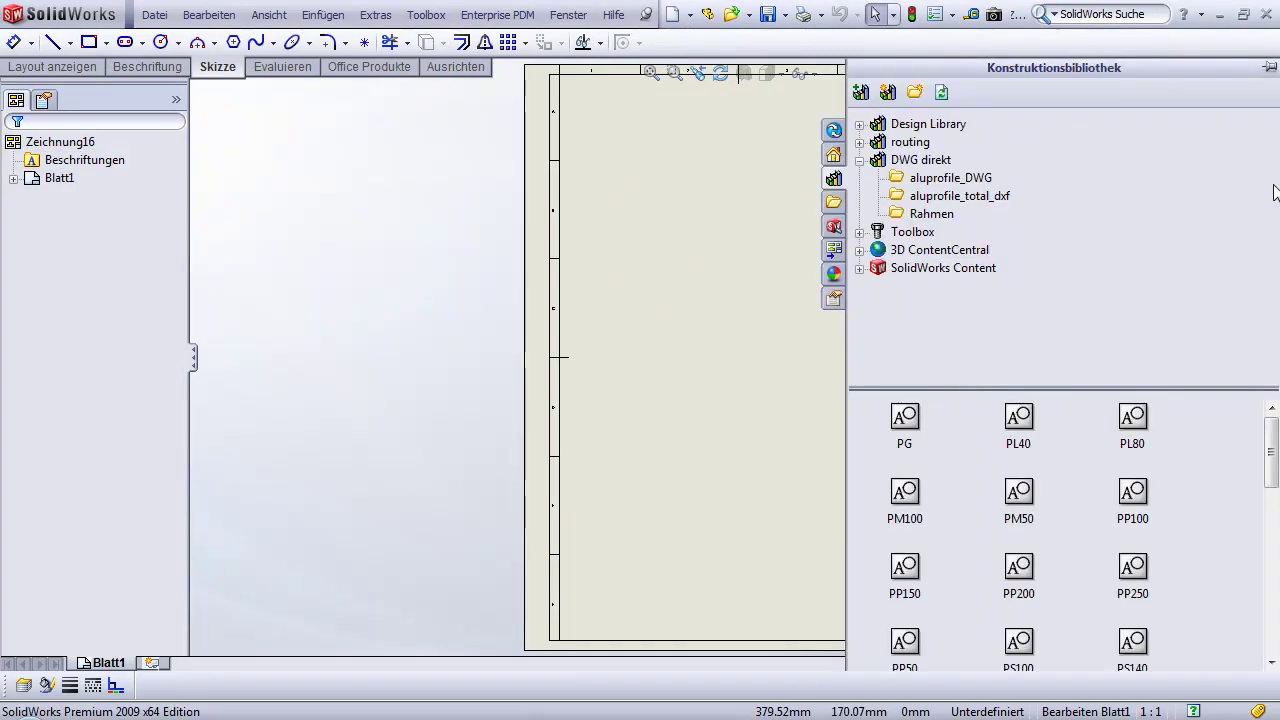
pyautogui.click(955, 214)
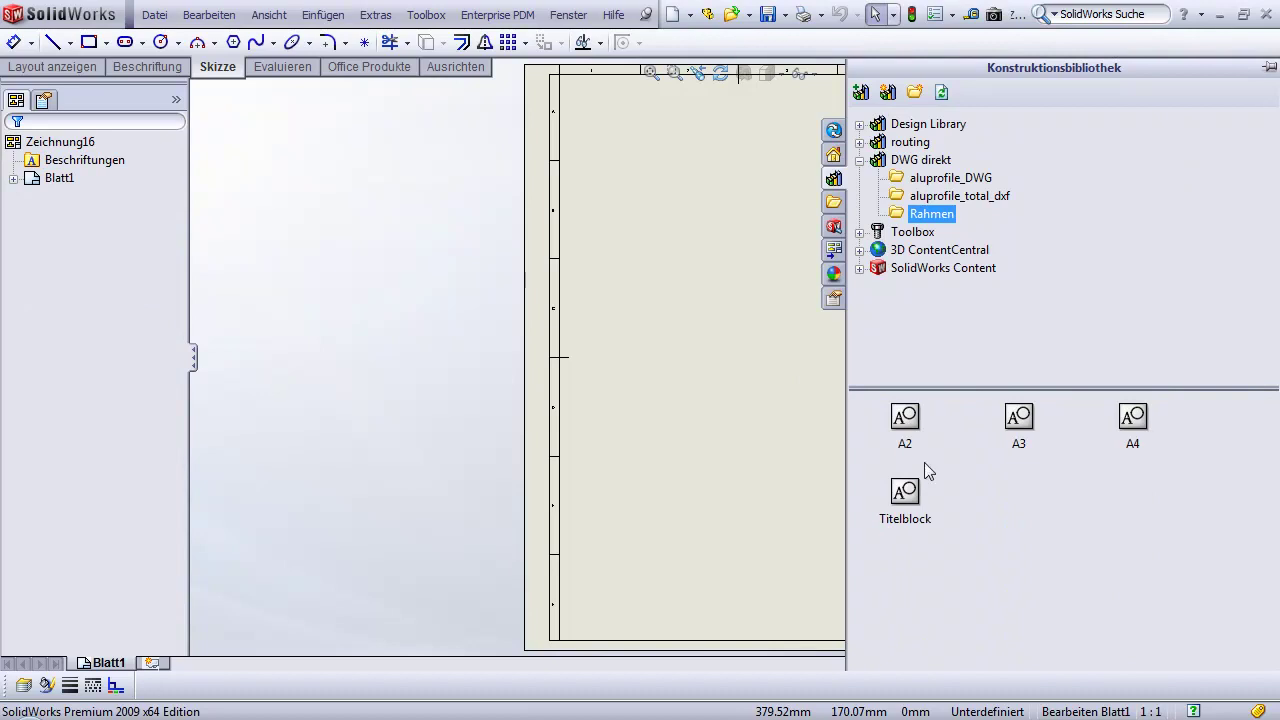
pyautogui.click(904, 498)
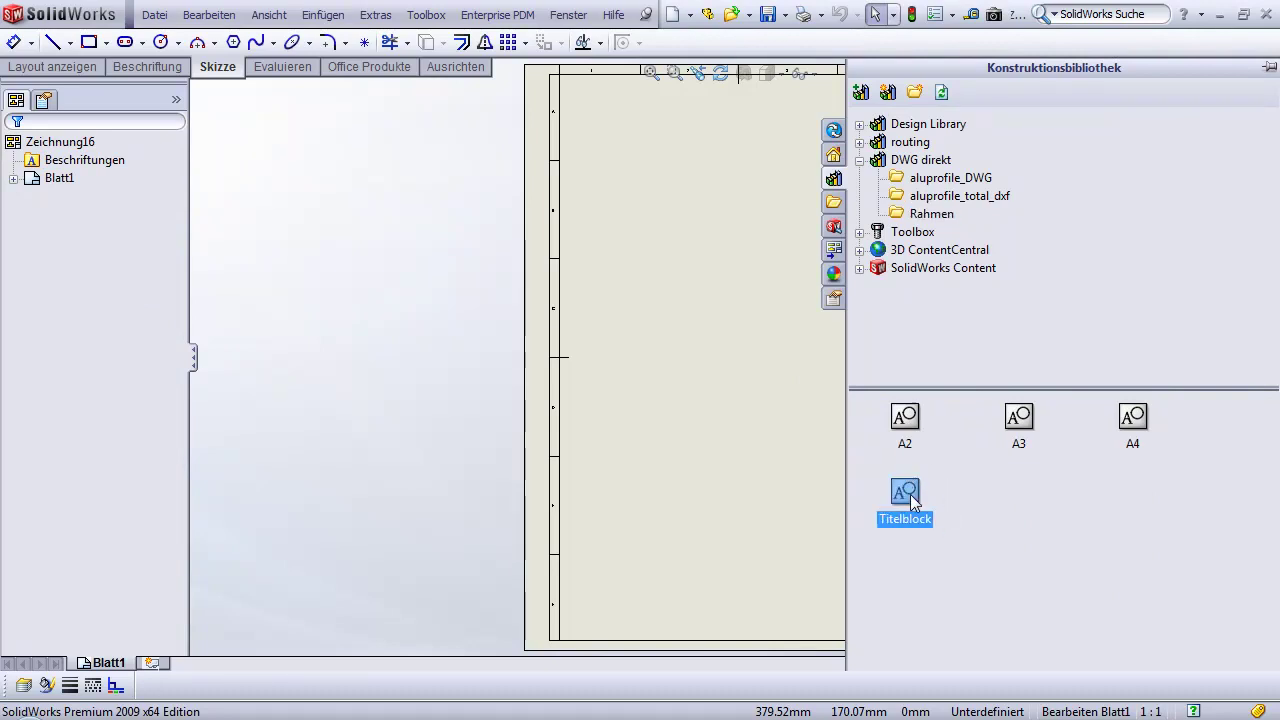
pyautogui.moveTo(912, 500); pyautogui.dragTo(714, 423)
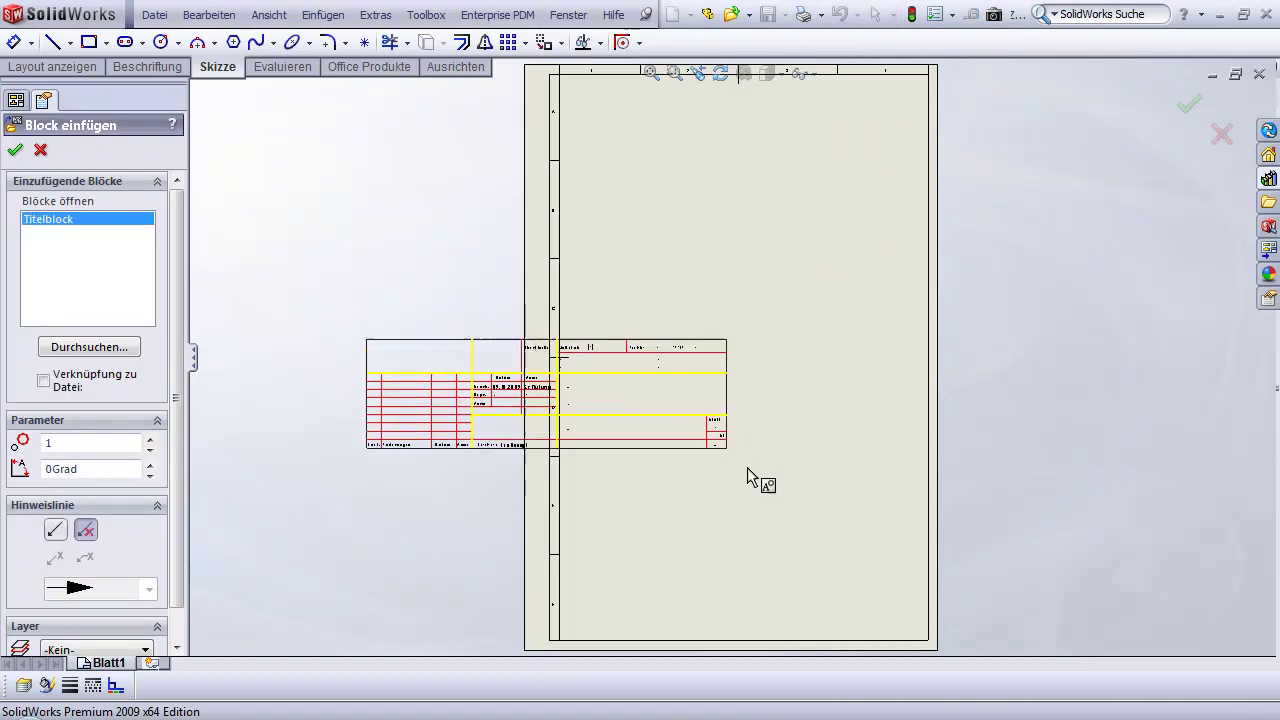
pyautogui.click(930, 645)
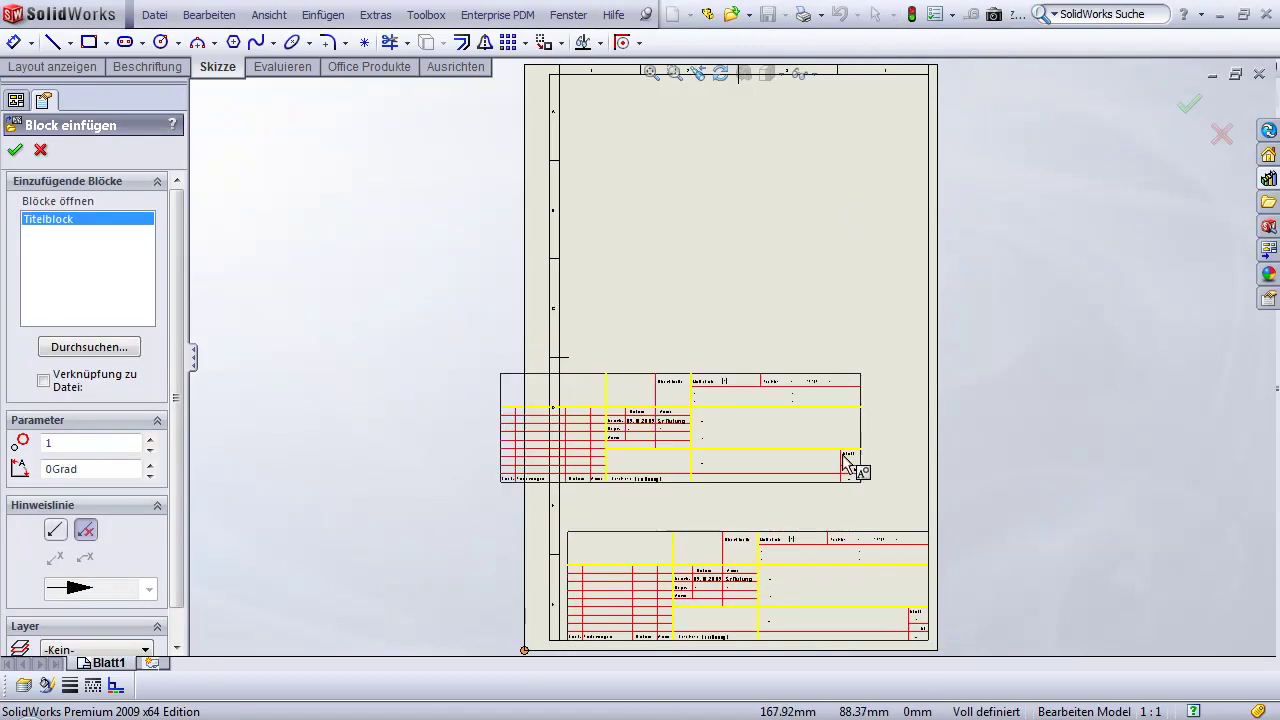
pyautogui.press('Escape')
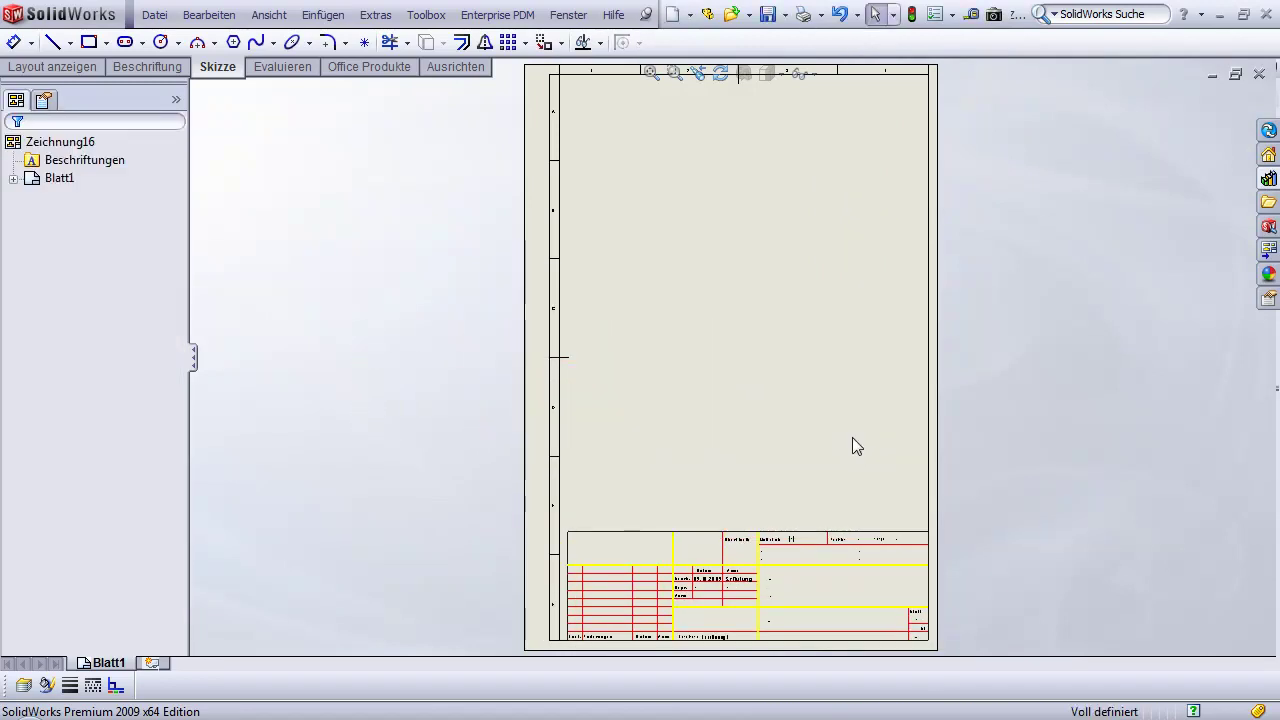
# - Enter 'Rahmen' in the title block's name field, then zoom to fit the sheet
pyautogui.scroll(-2, 740, 590)
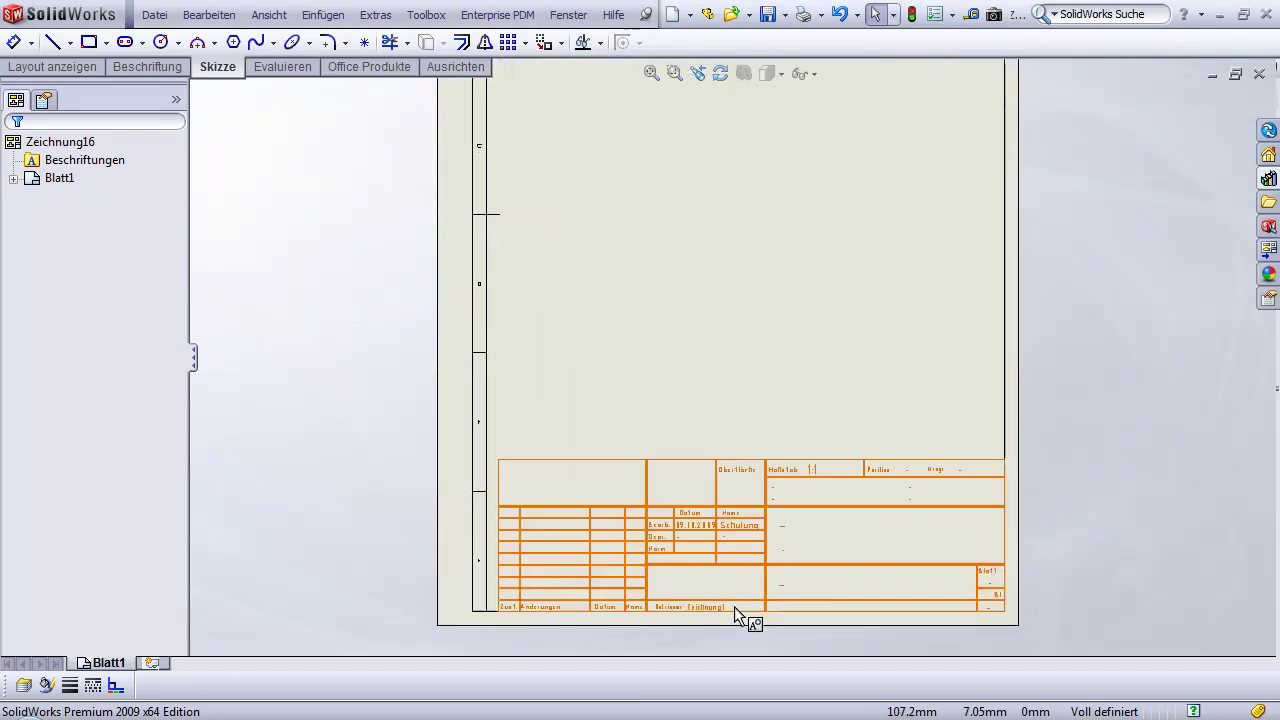
pyautogui.click(784, 524)
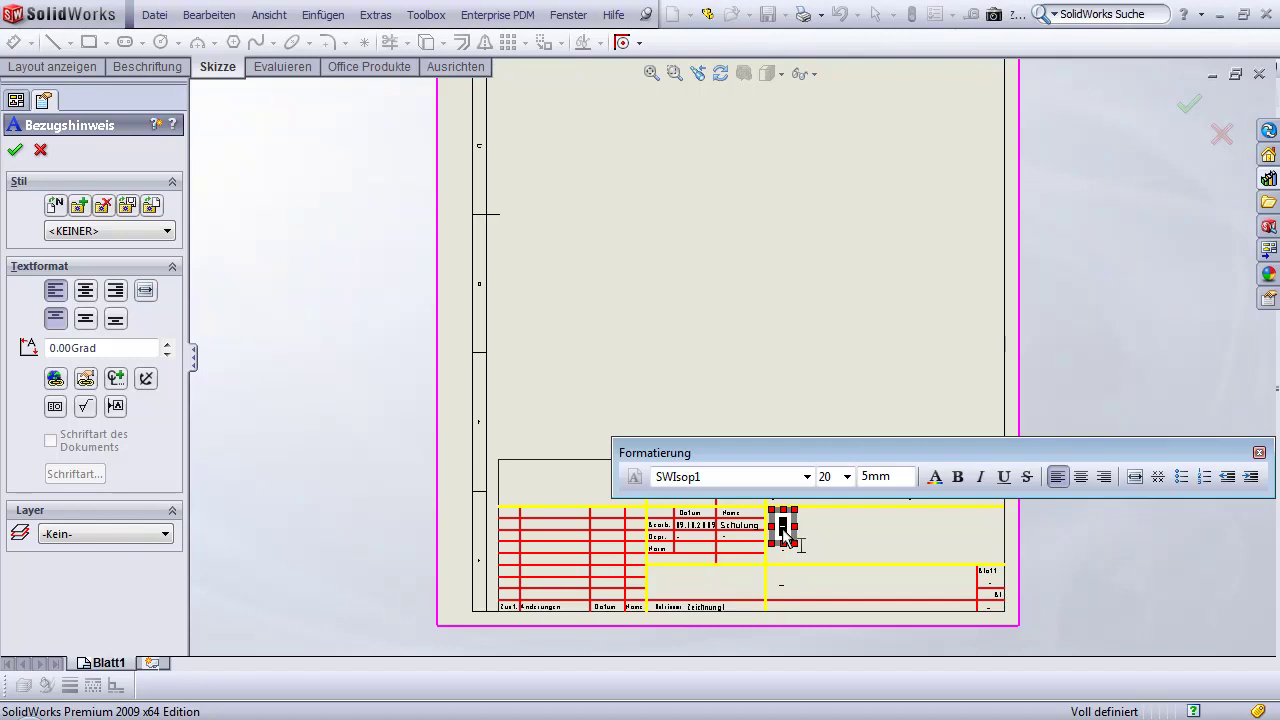
pyautogui.write('Rahmen')
pyautogui.press('Escape')
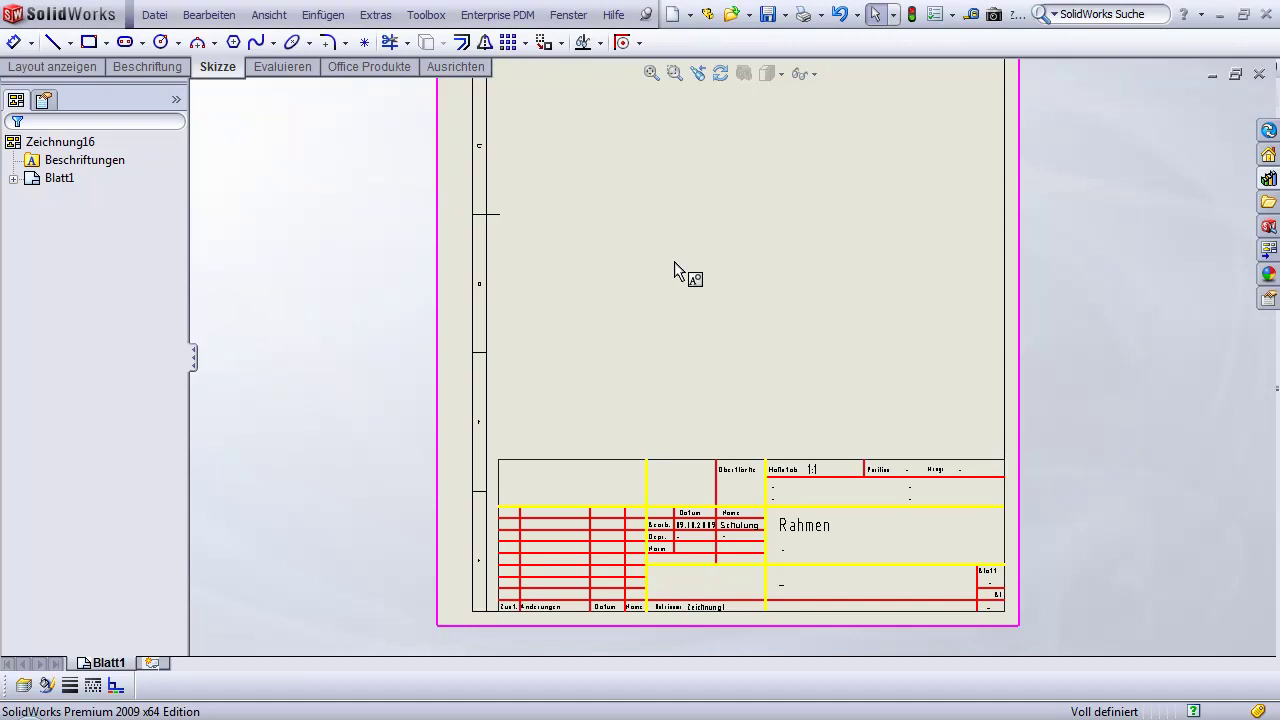
pyautogui.press('f')
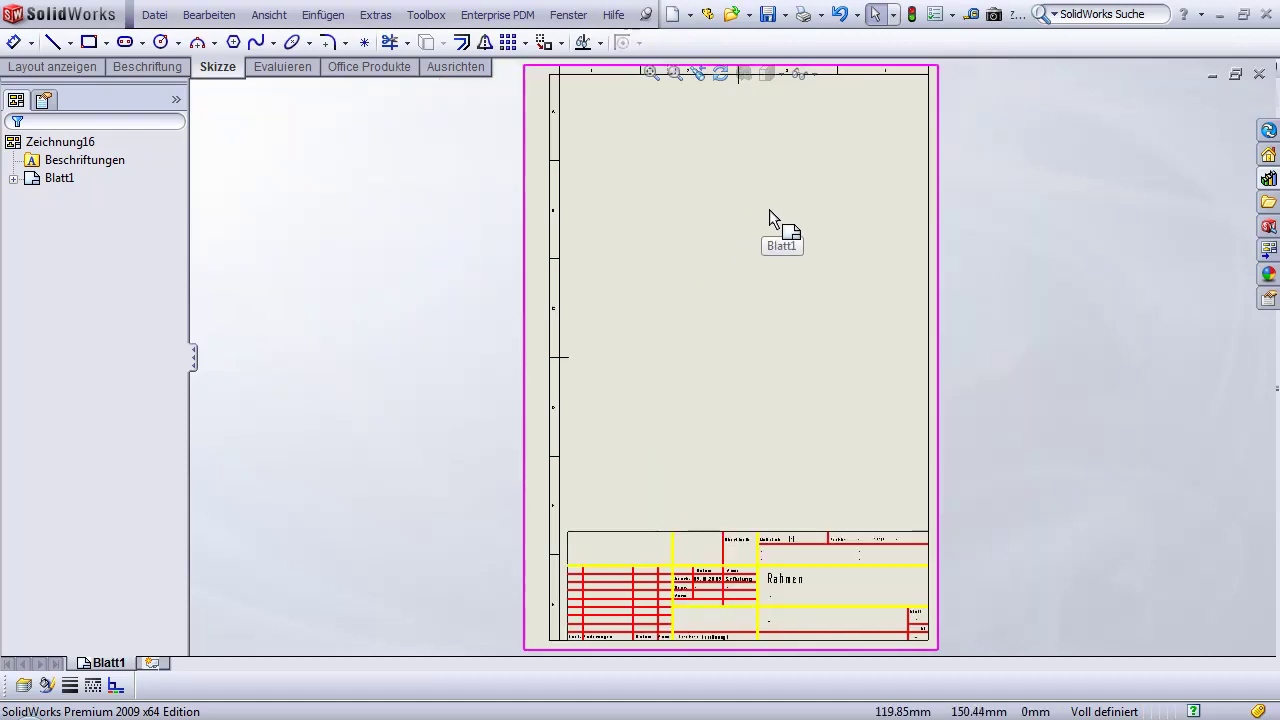